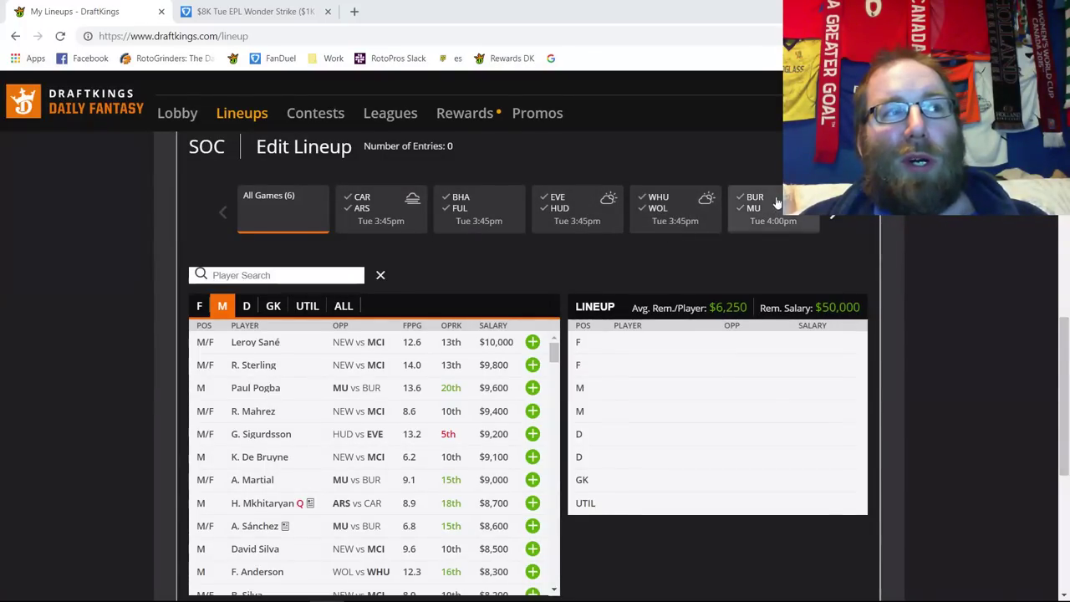
- Look through the slate's games and filter the player pool to the CAR vs ARS match
click(832, 215)
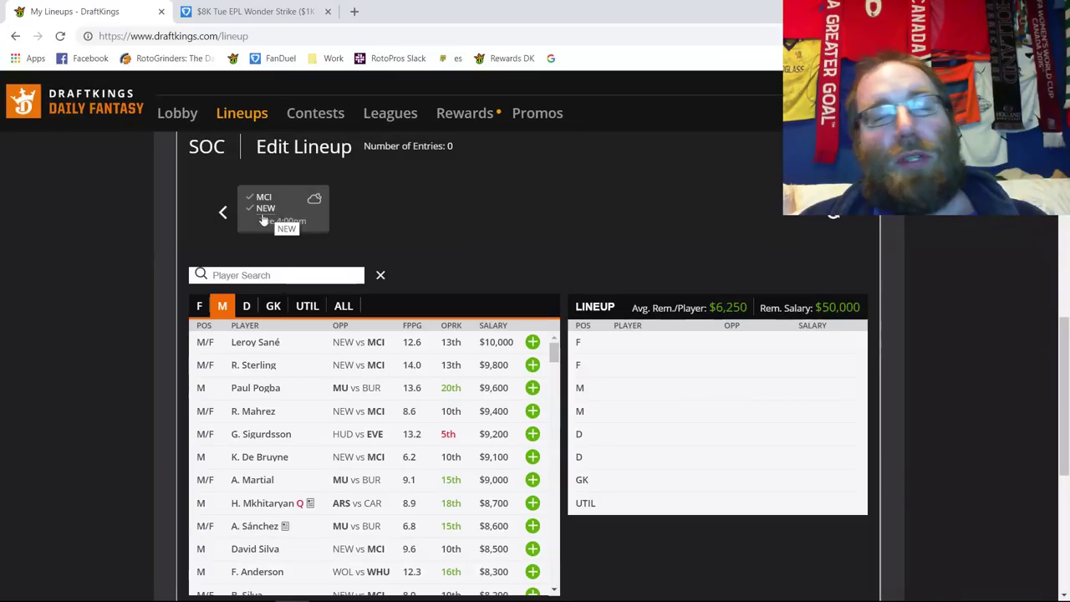
click(223, 212)
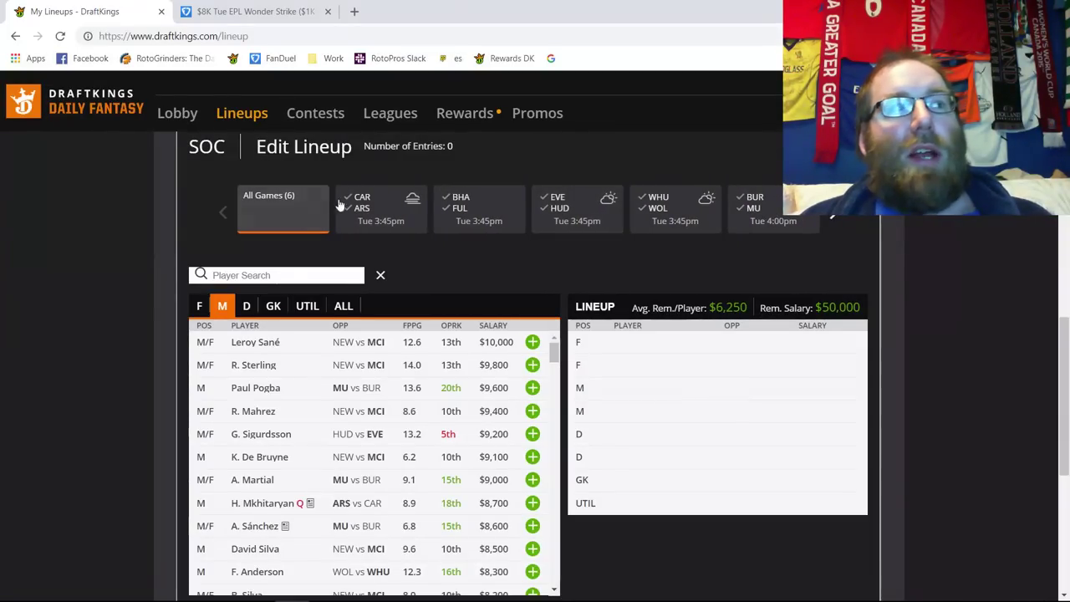
click(361, 210)
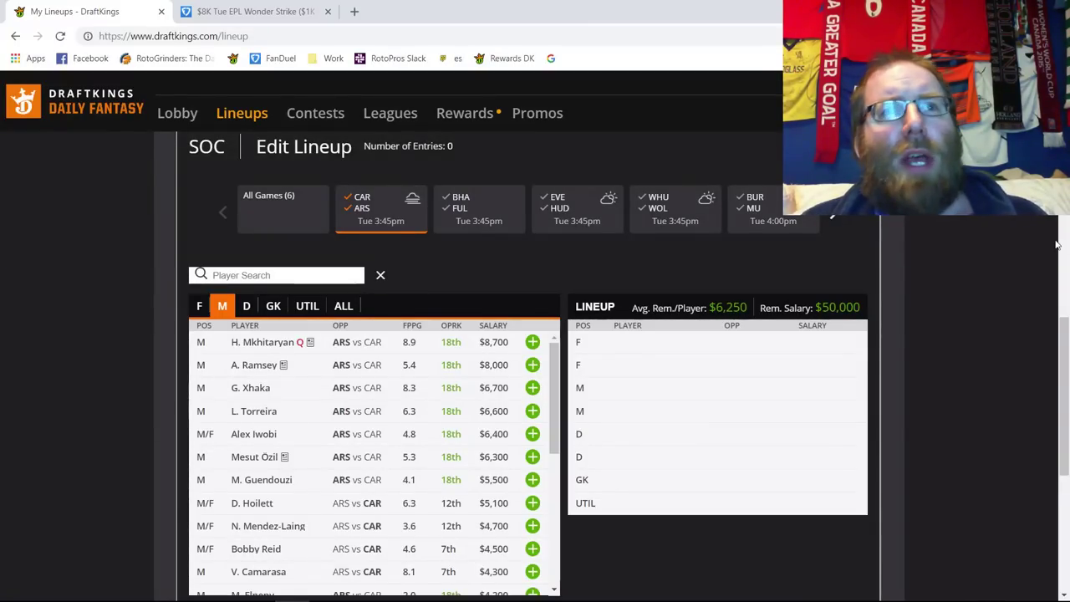
- Narrow the player pool to Cardiff's defenders and check G. Cunningham's player card
click(245, 305)
click(364, 210)
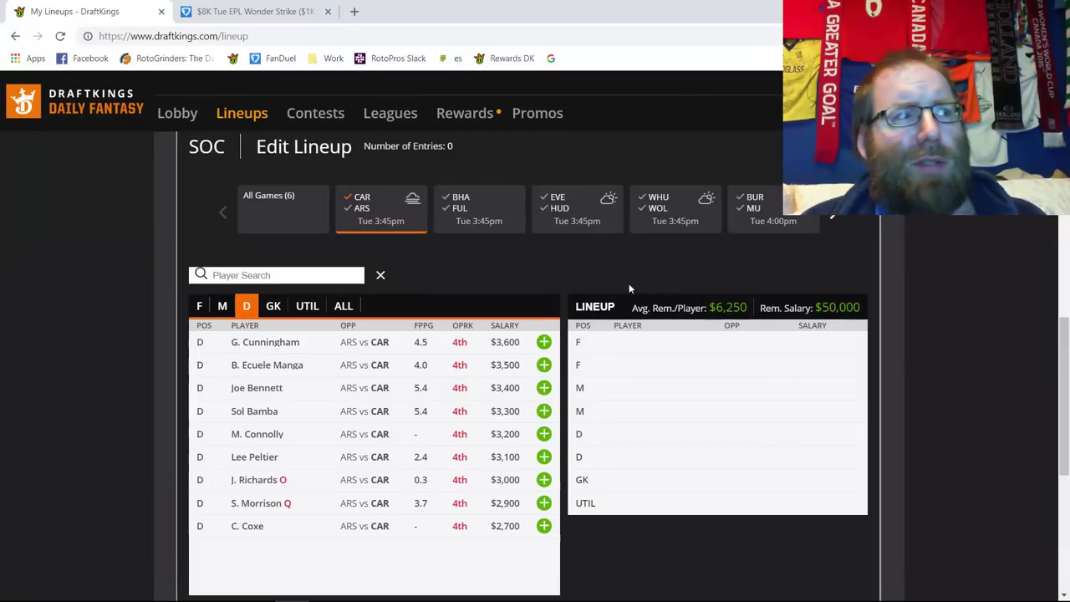
click(272, 349)
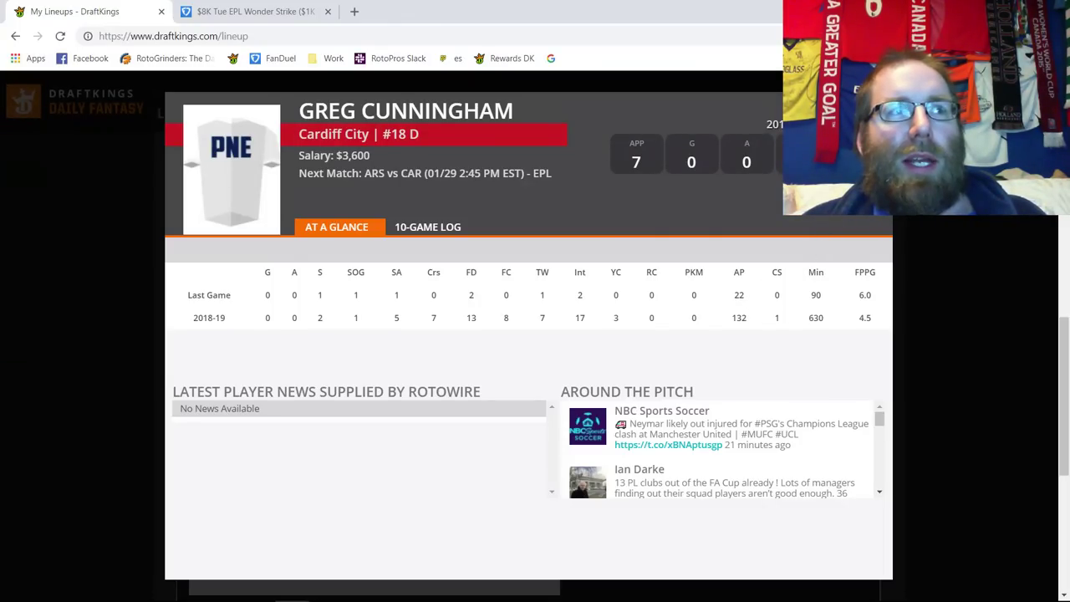
click(877, 107)
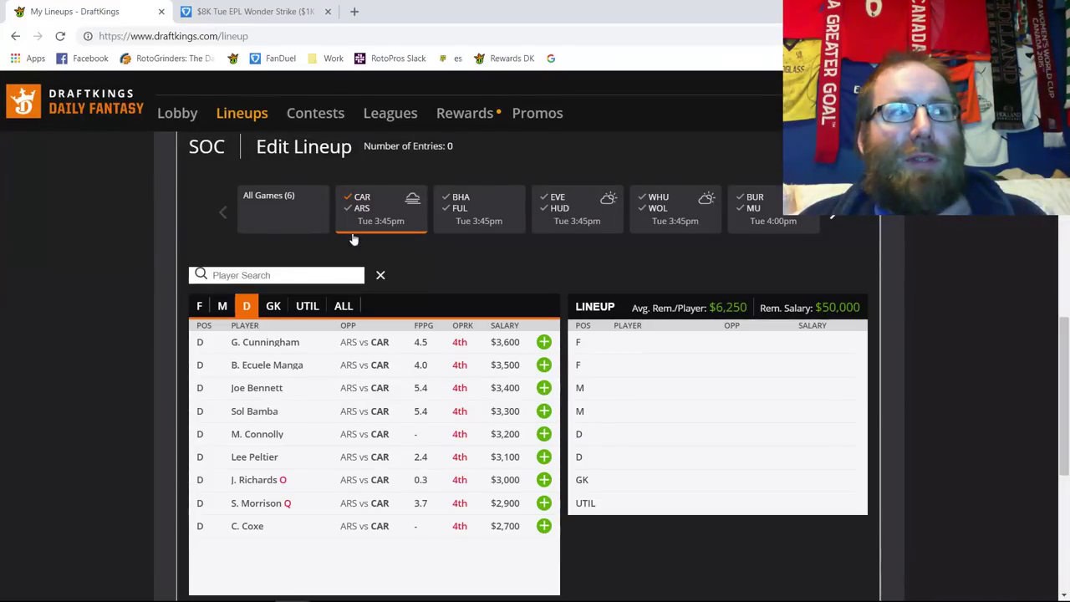
- Try V. Camarasa from Cardiff's midfielders in the lineup, then remove him
click(223, 307)
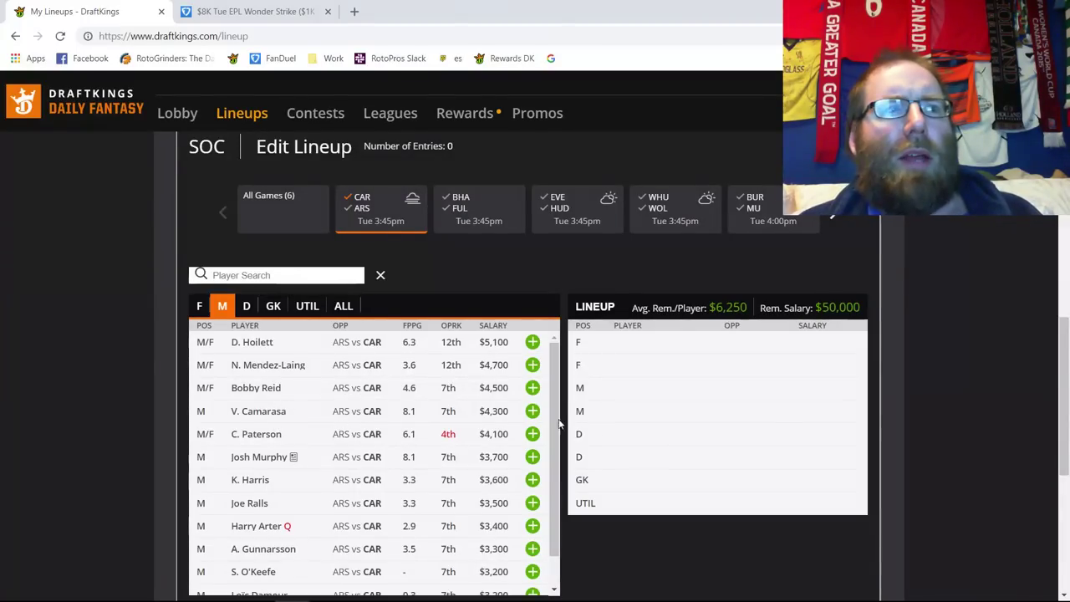
click(532, 410)
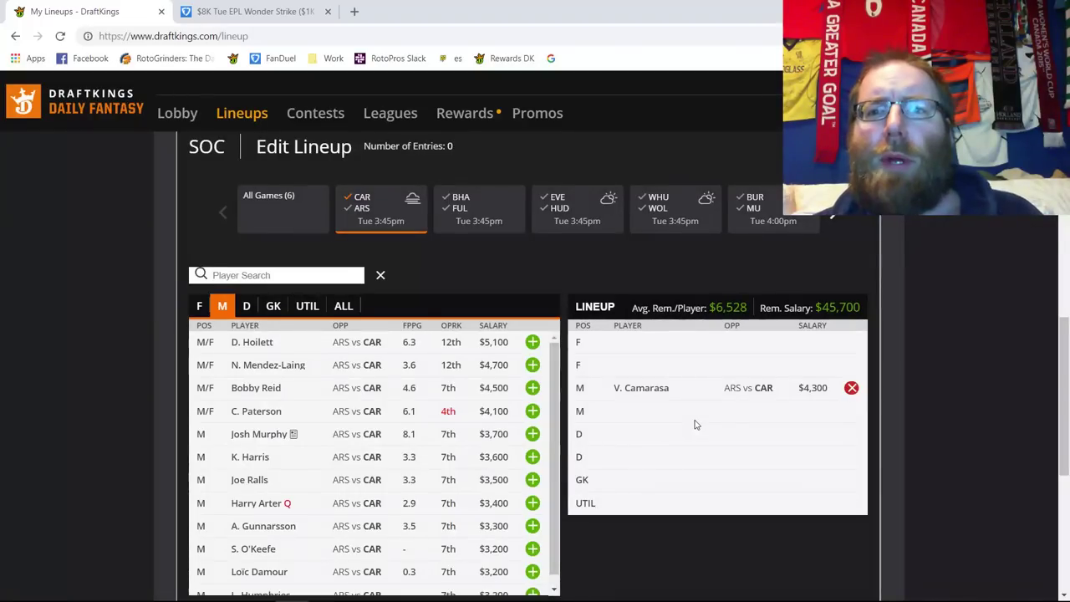
click(850, 389)
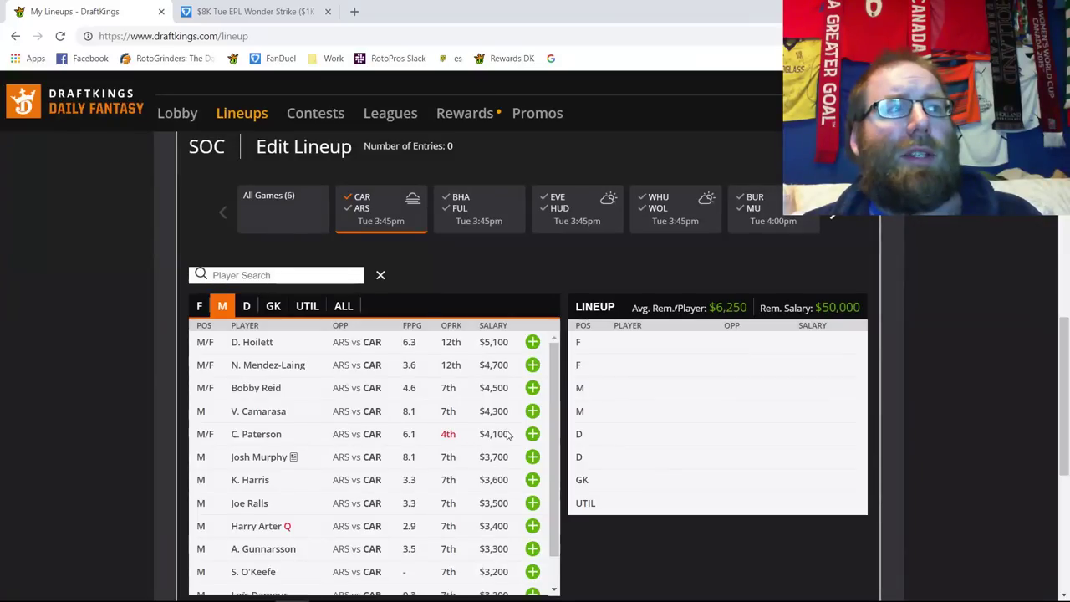
- Add C. Paterson to the lineup as a midfielder and review his 10-game log
click(533, 434)
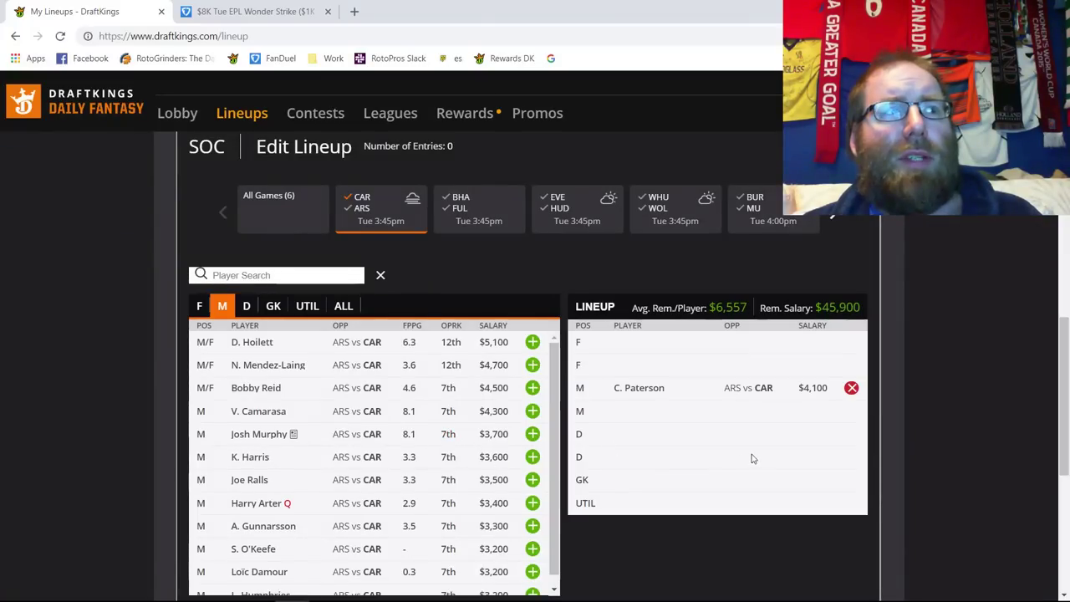
click(645, 389)
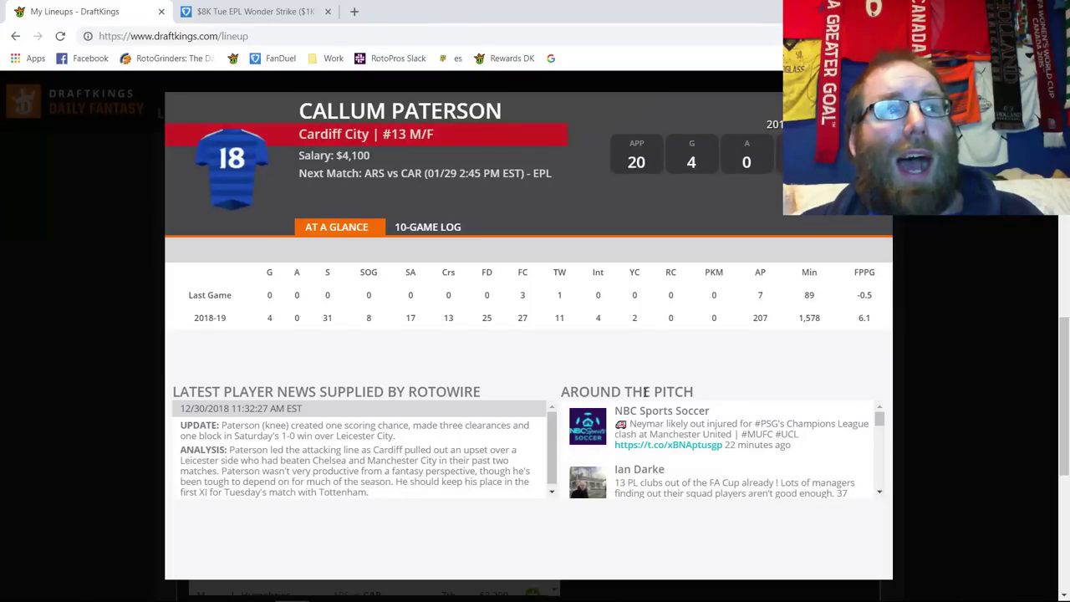
click(430, 228)
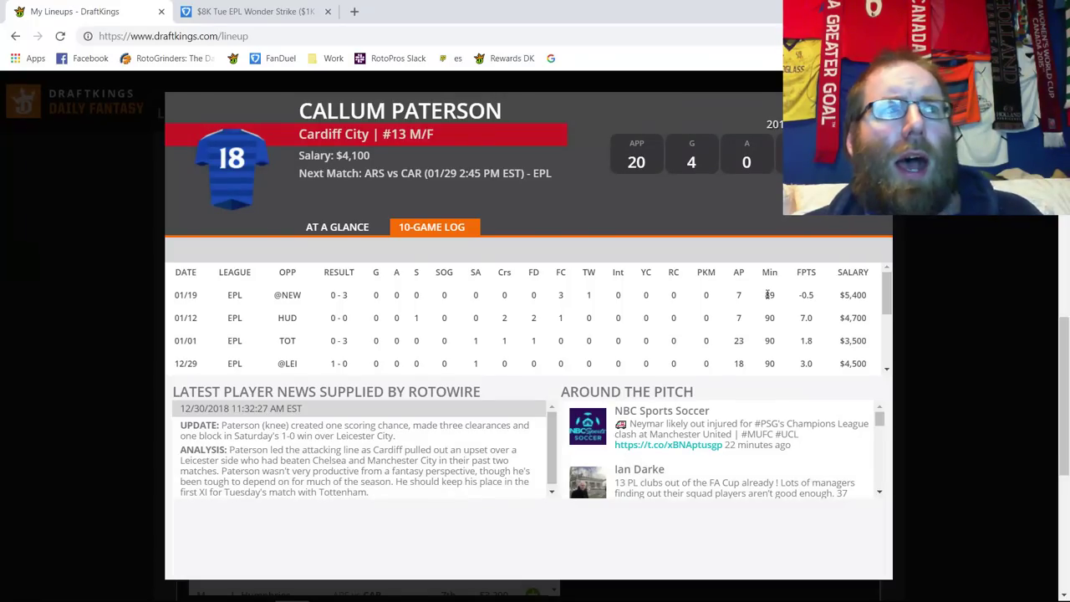
key(Escape)
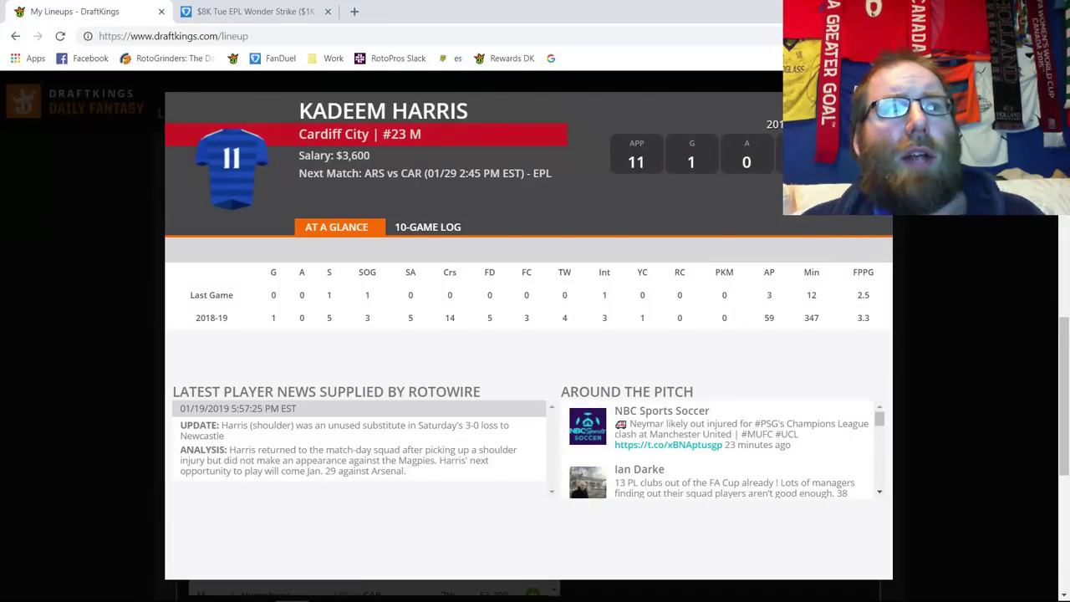
click(873, 108)
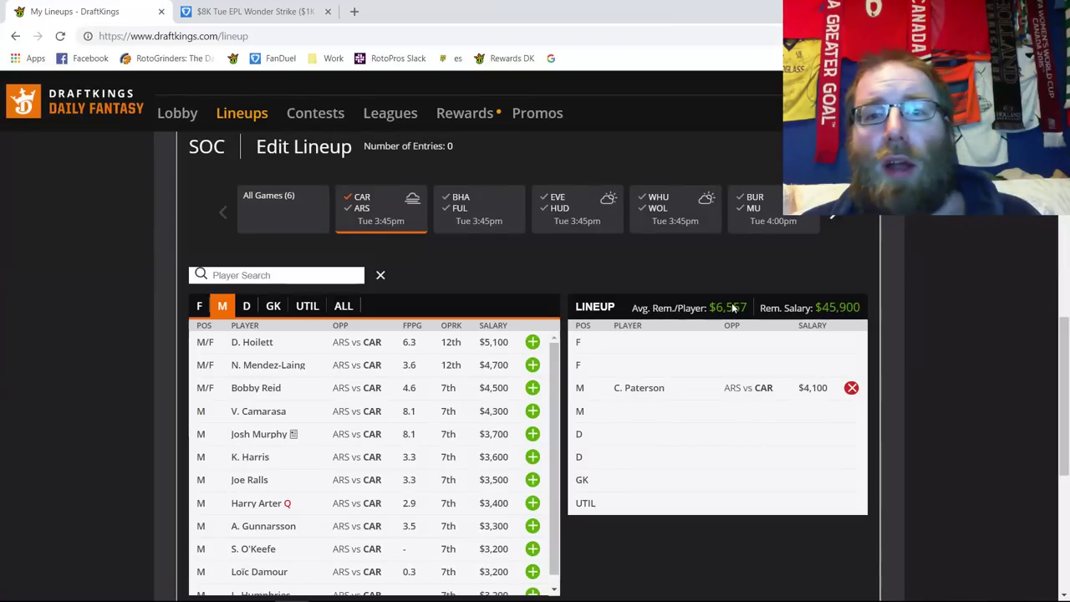
- List Cardiff's forwards and review O. Niasse's 10-game log
click(198, 305)
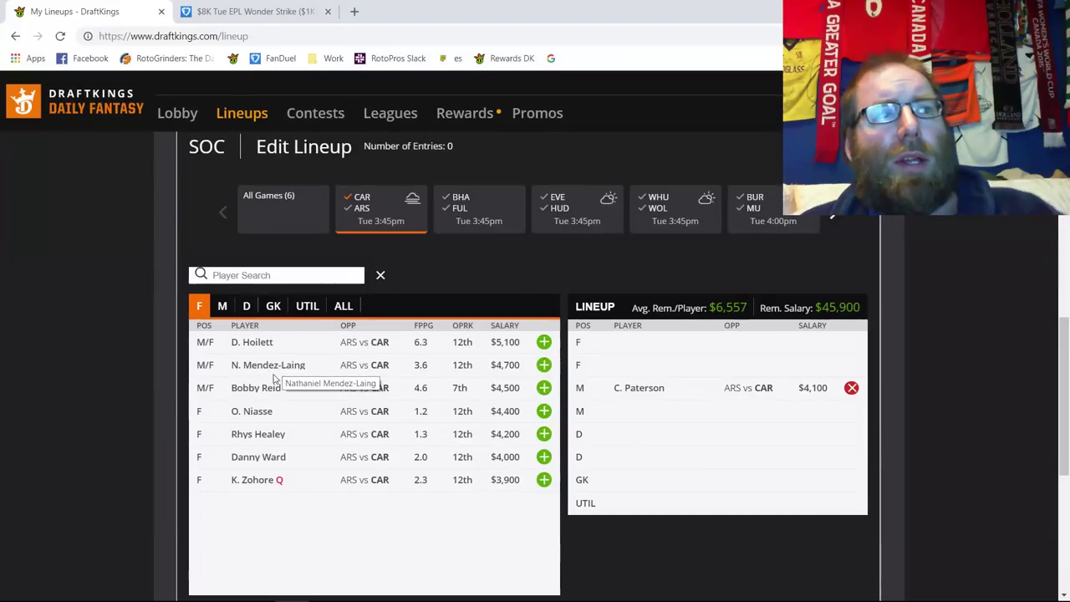
click(251, 411)
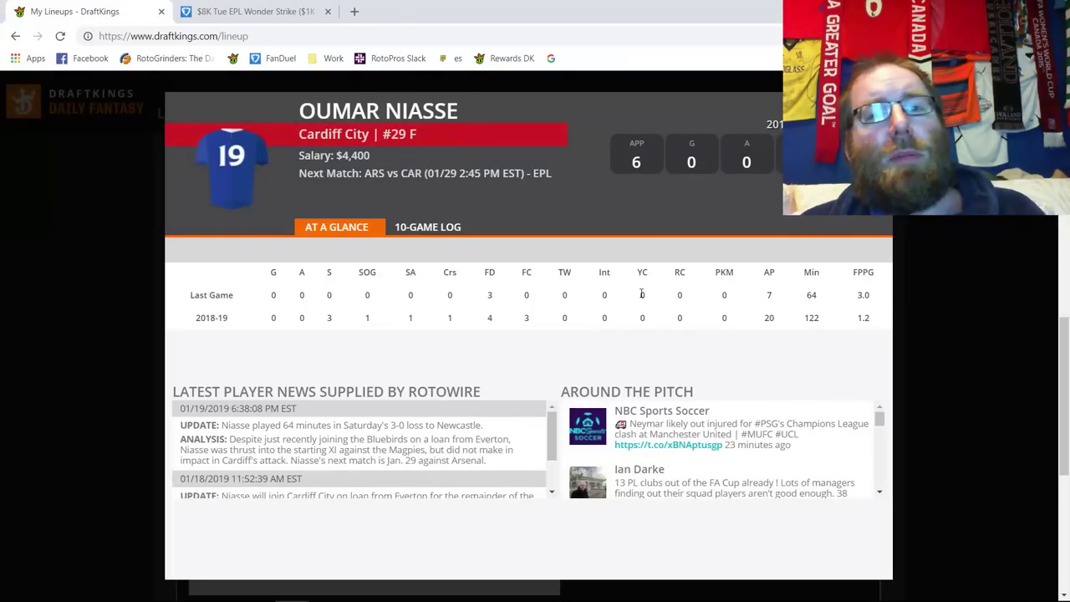
click(466, 226)
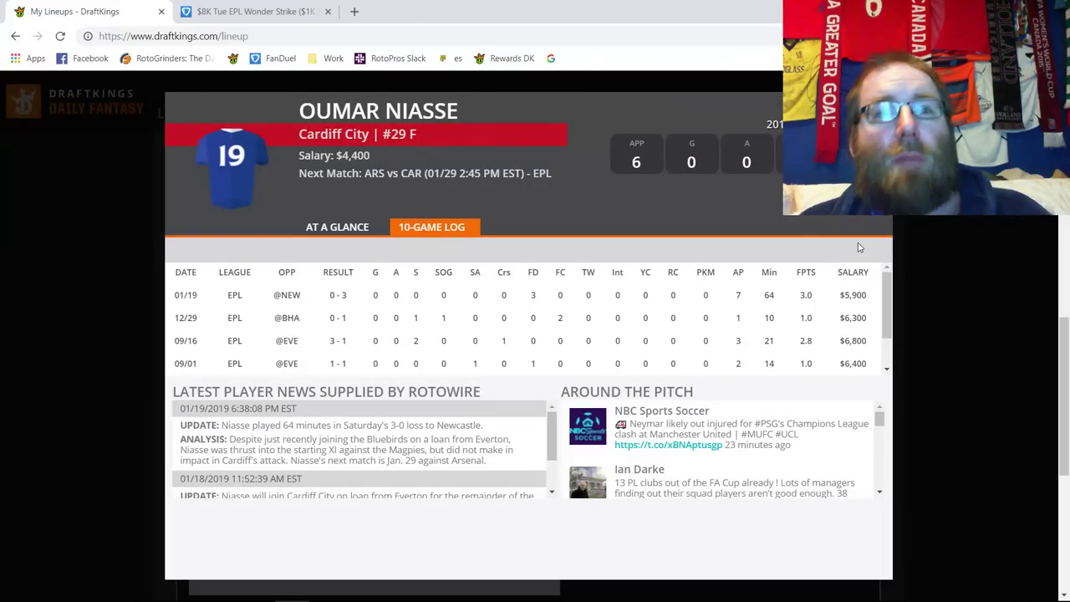
click(873, 109)
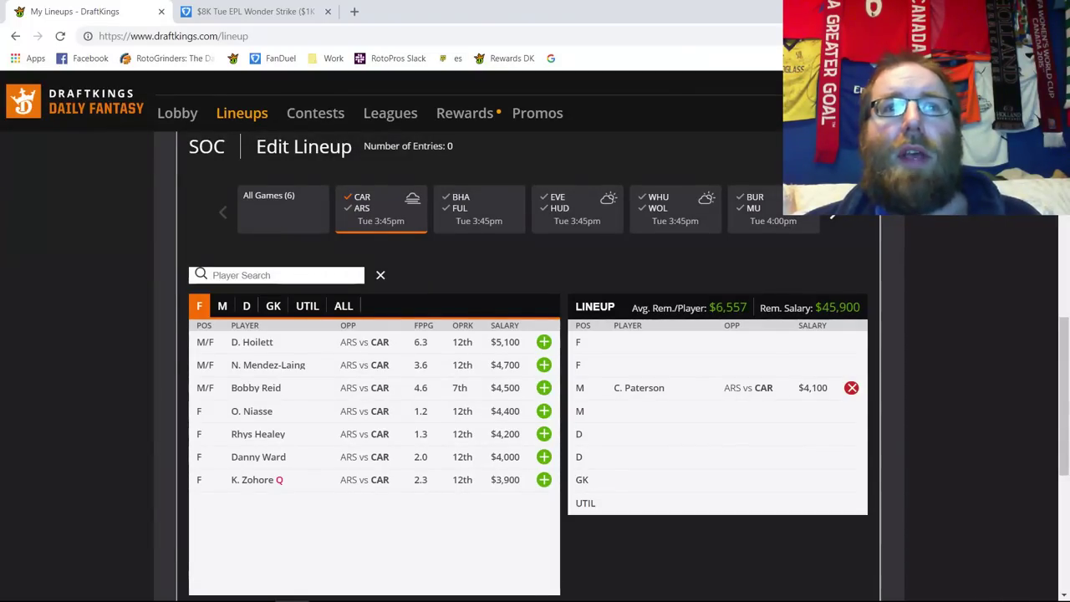
- Filter the player pool to Arsenal instead of Cardiff and review goalkeeper Bernd Leno's 10-game log
click(372, 200)
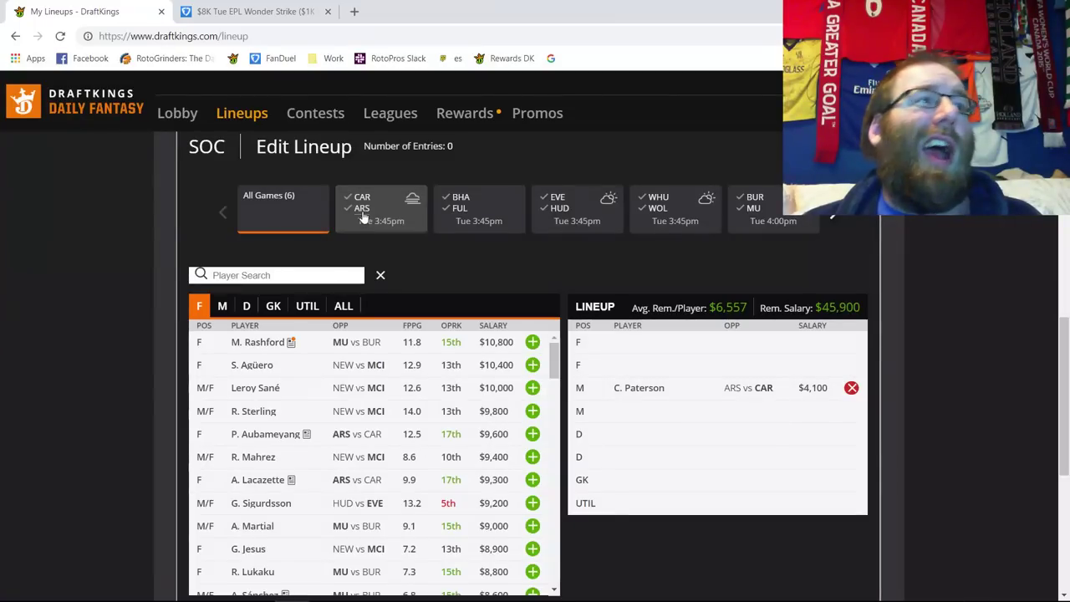
click(362, 208)
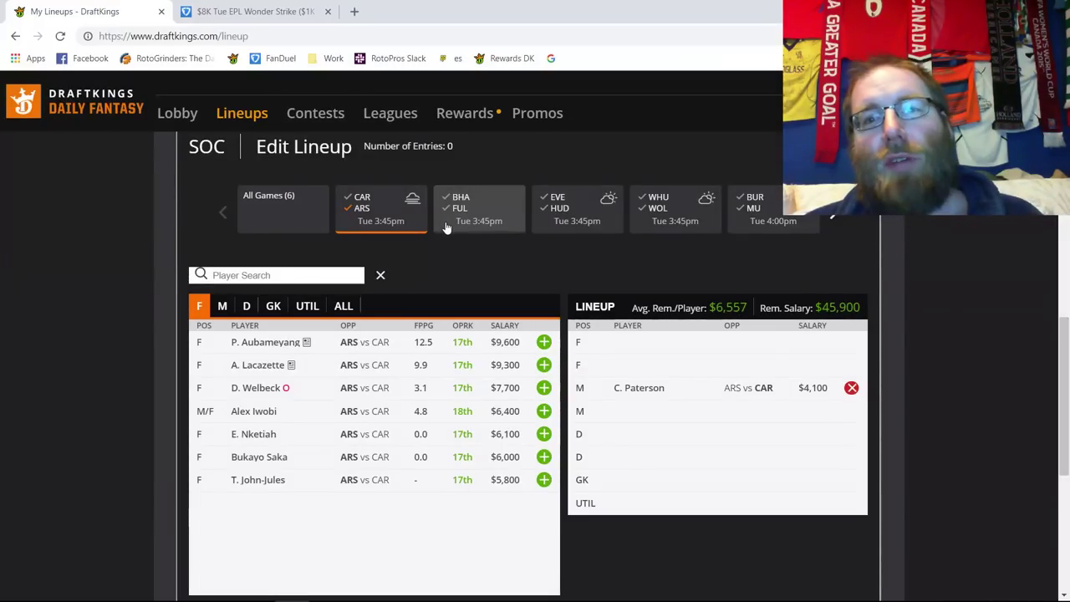
click(273, 307)
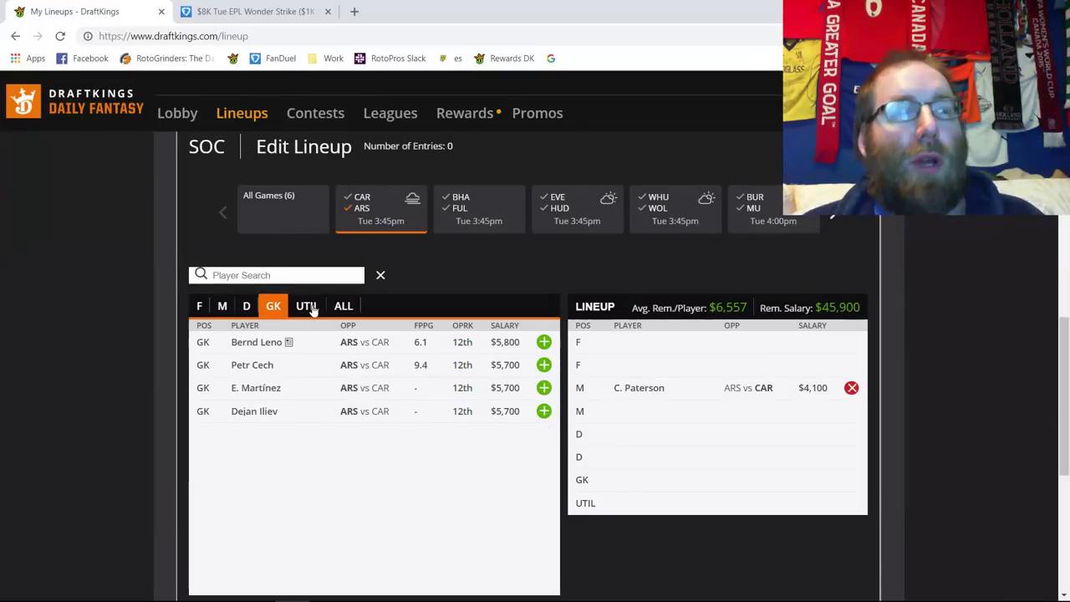
click(254, 342)
click(428, 228)
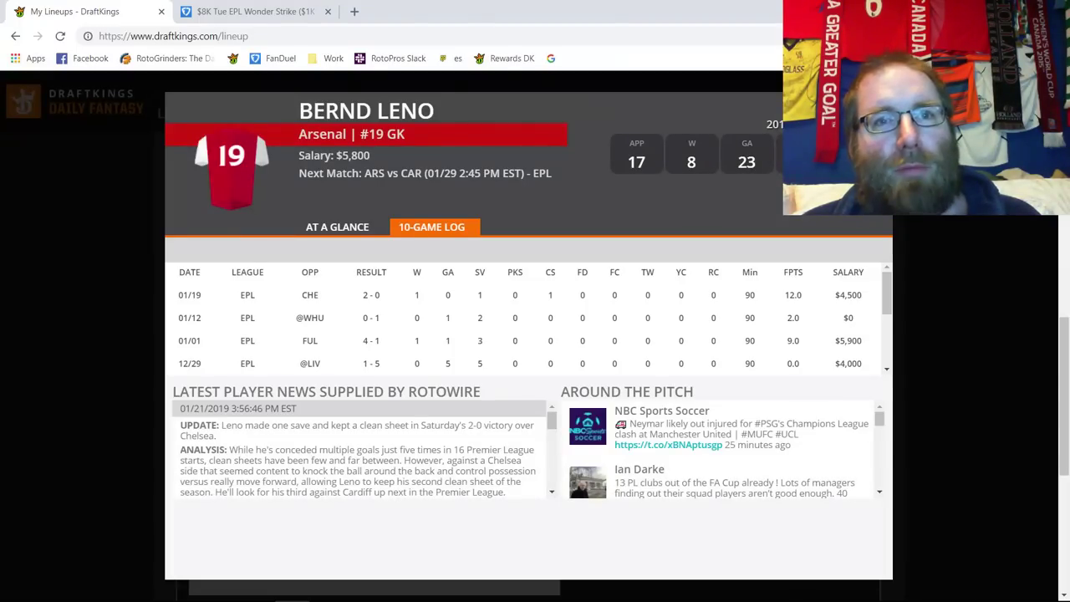
key(Escape)
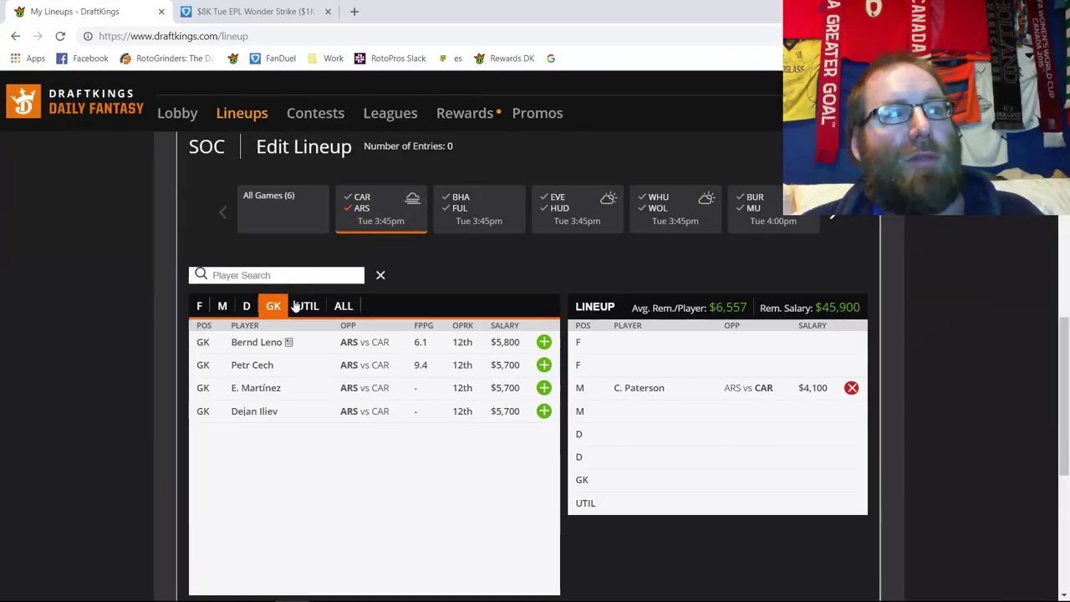
- Enlarge the page and examine the salaries and injury statuses of Arsenal's defenders
click(246, 306)
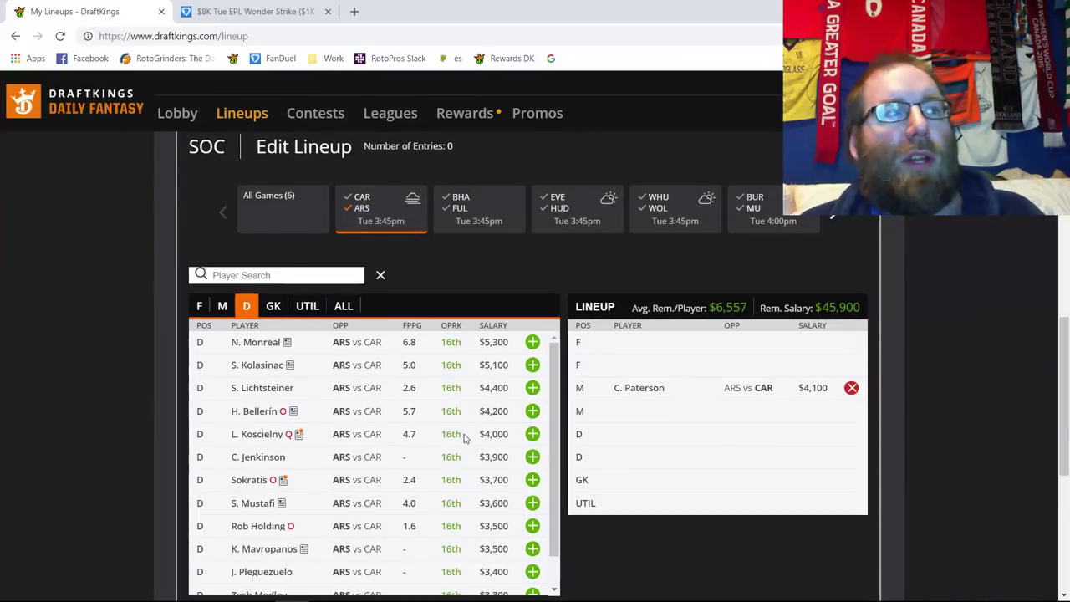
scroll(359, 397, down, 1)
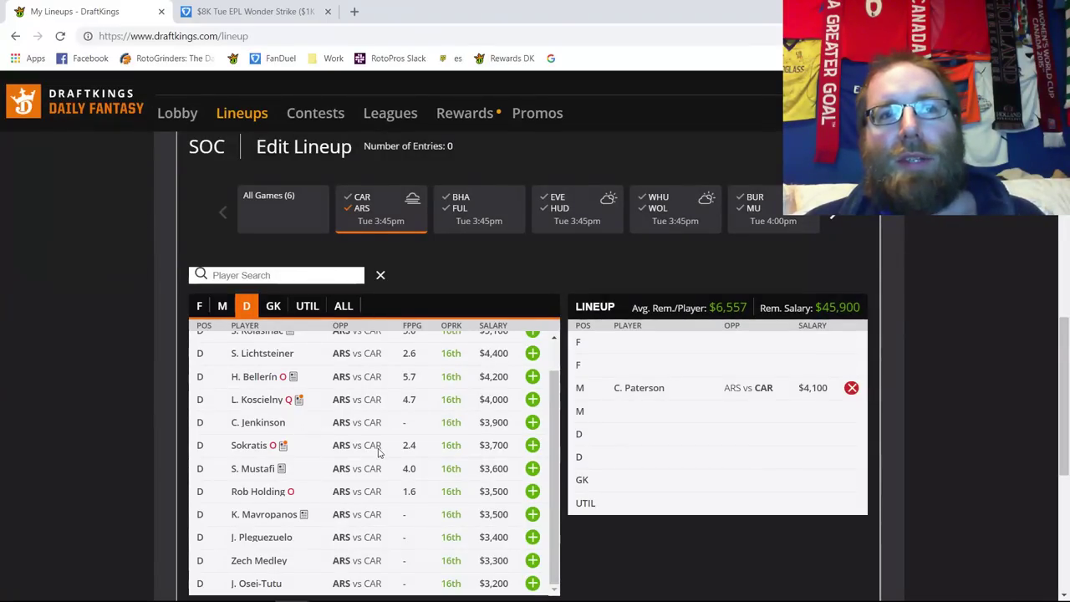
key(ctrl+plus)
key(ctrl+plus)
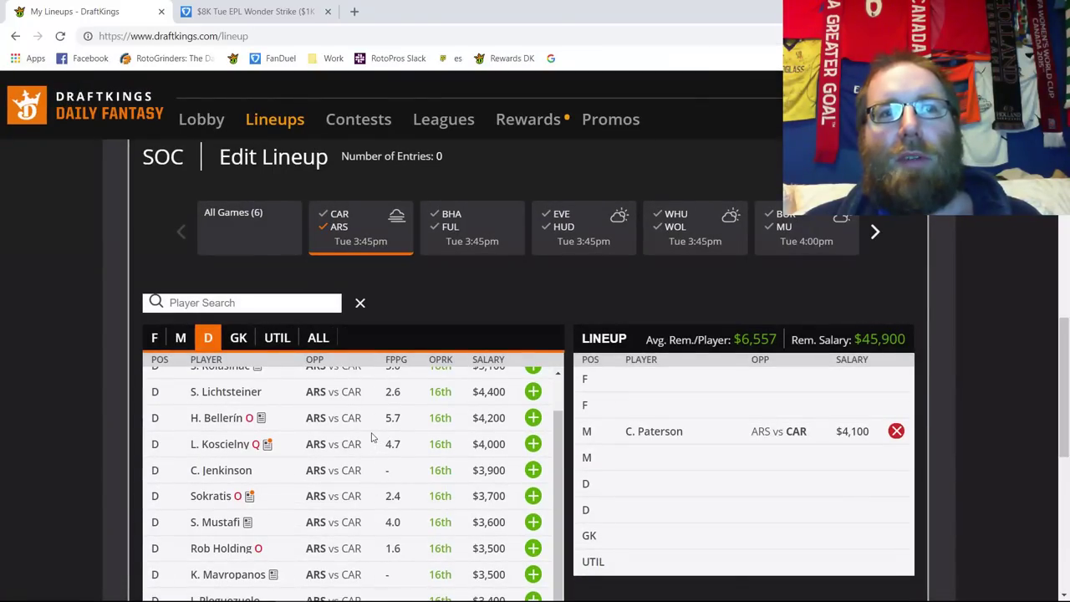
scroll(318, 376, down, 1)
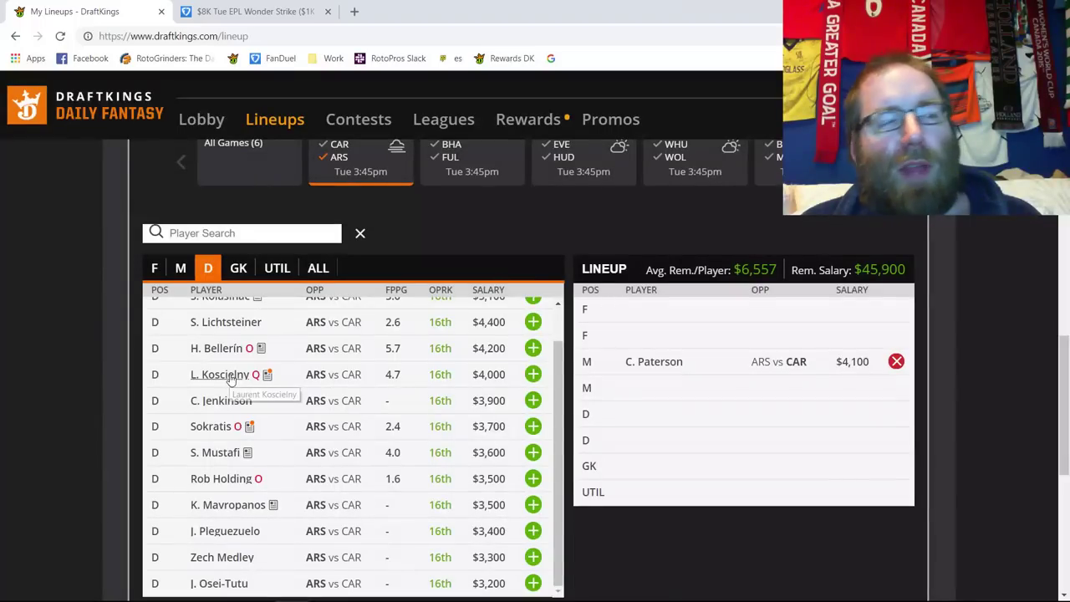
scroll(240, 378, up, 1)
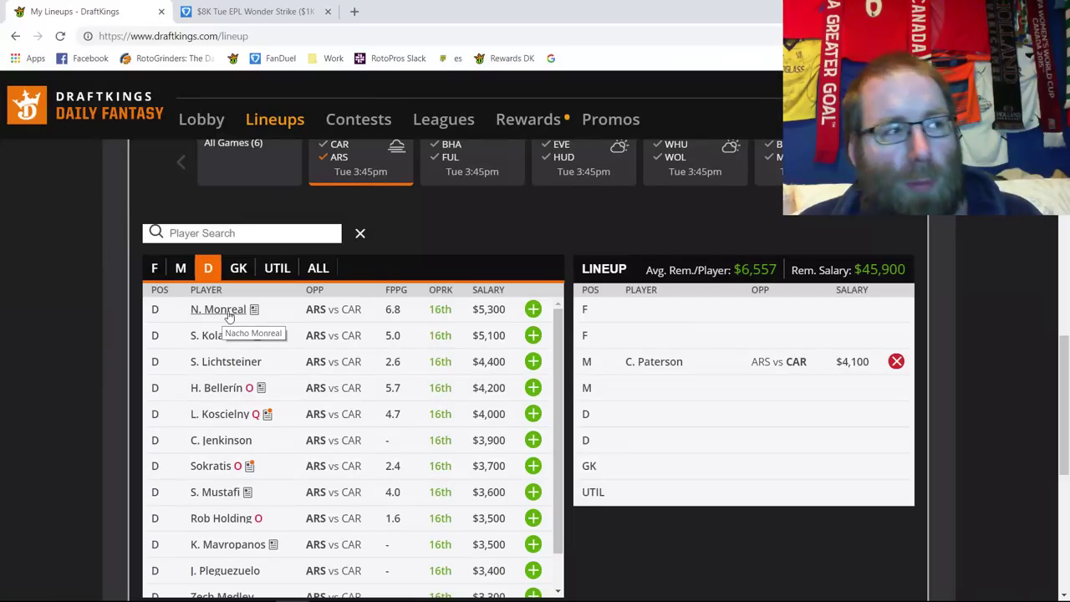
- Add Arsenal's P. Aubameyang to the lineup as a forward and remove C. Paterson from the midfield slot
click(178, 272)
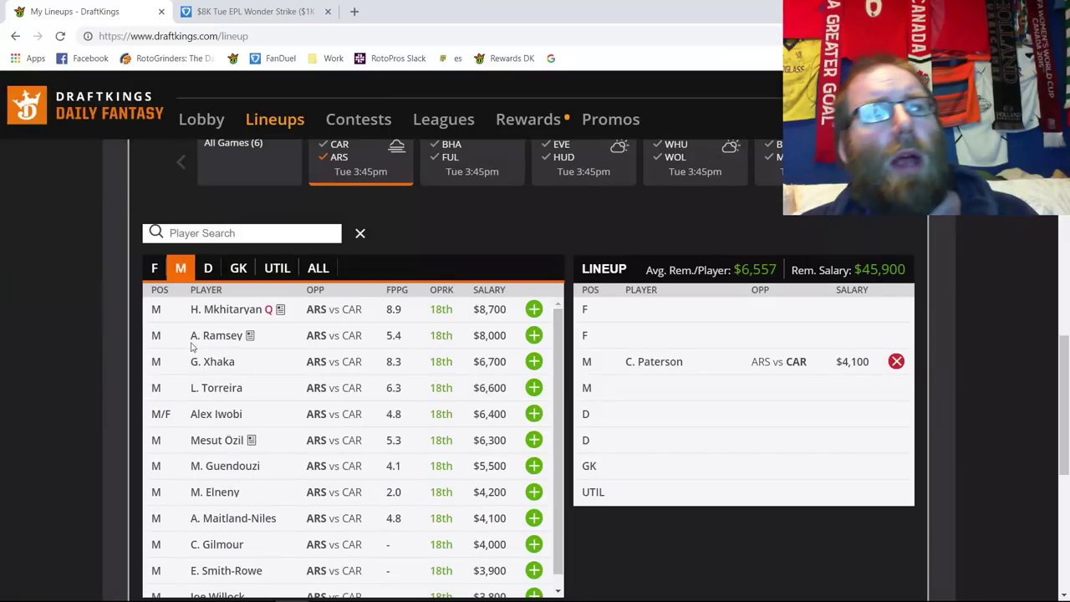
click(163, 265)
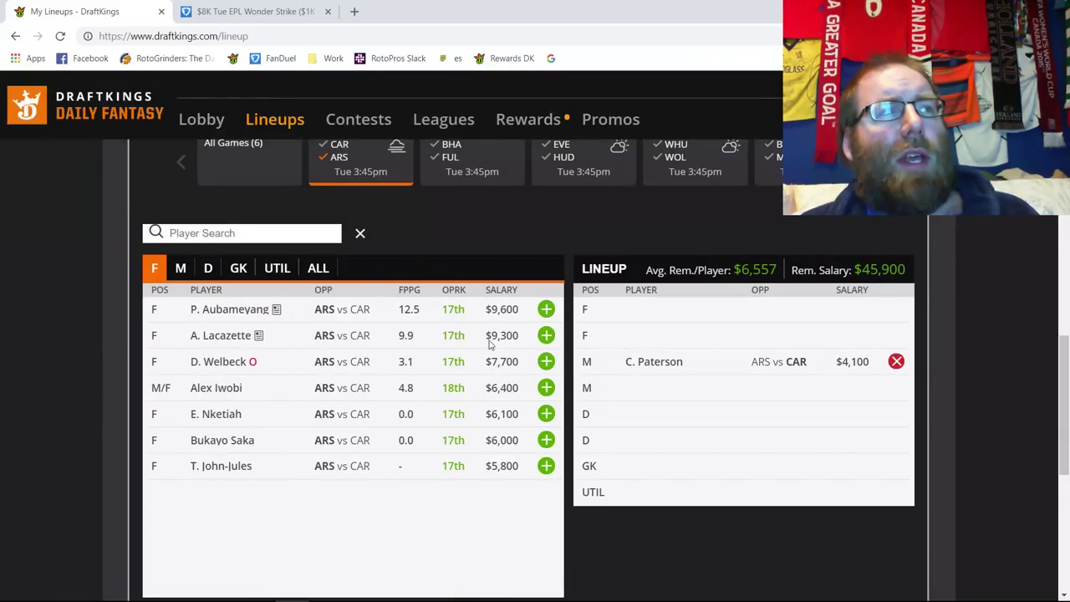
click(546, 310)
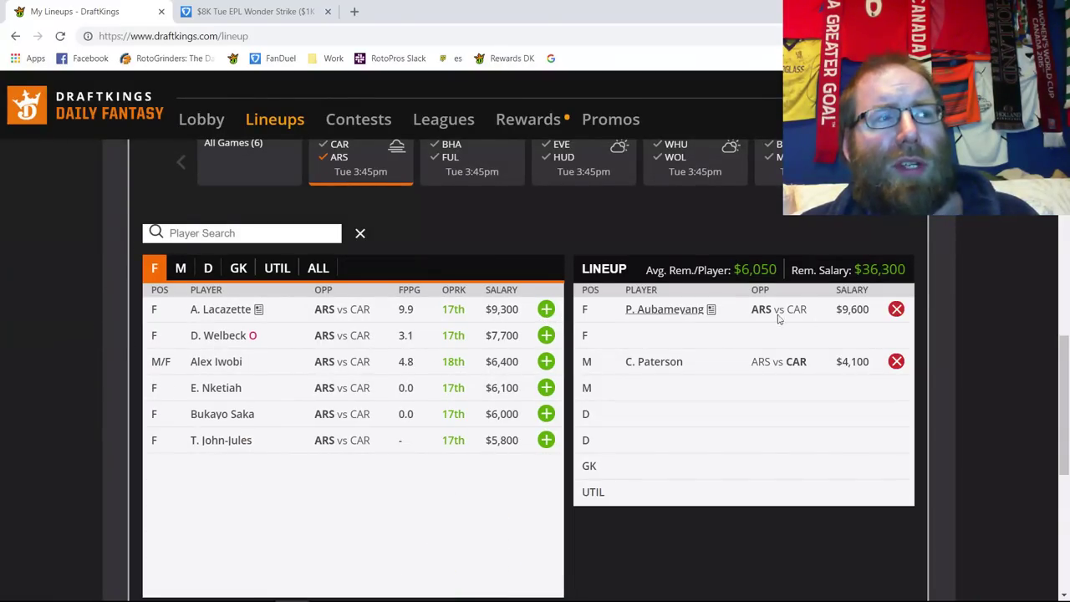
click(894, 361)
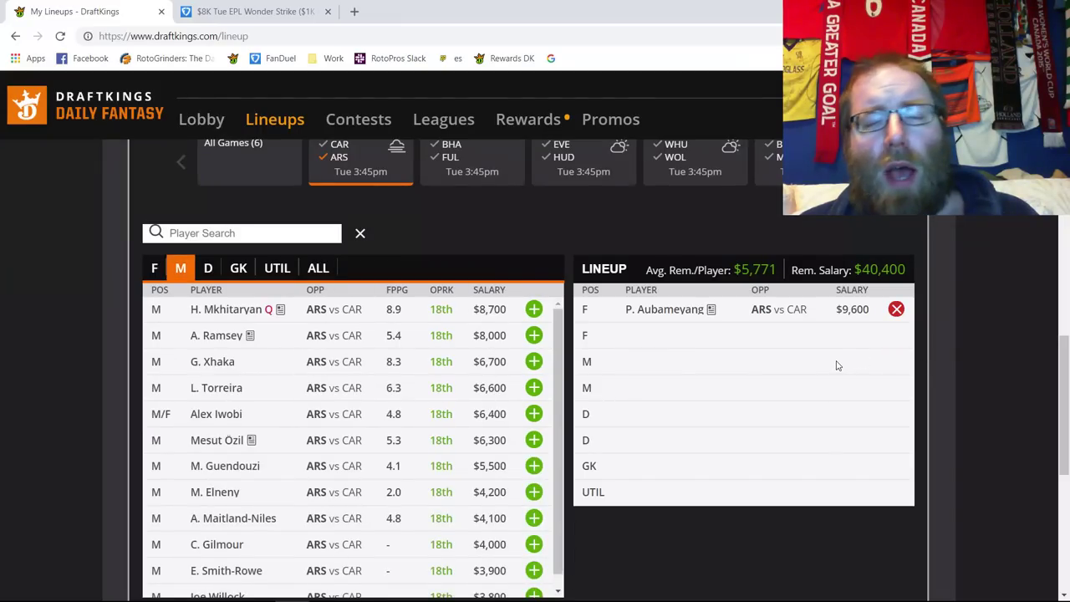